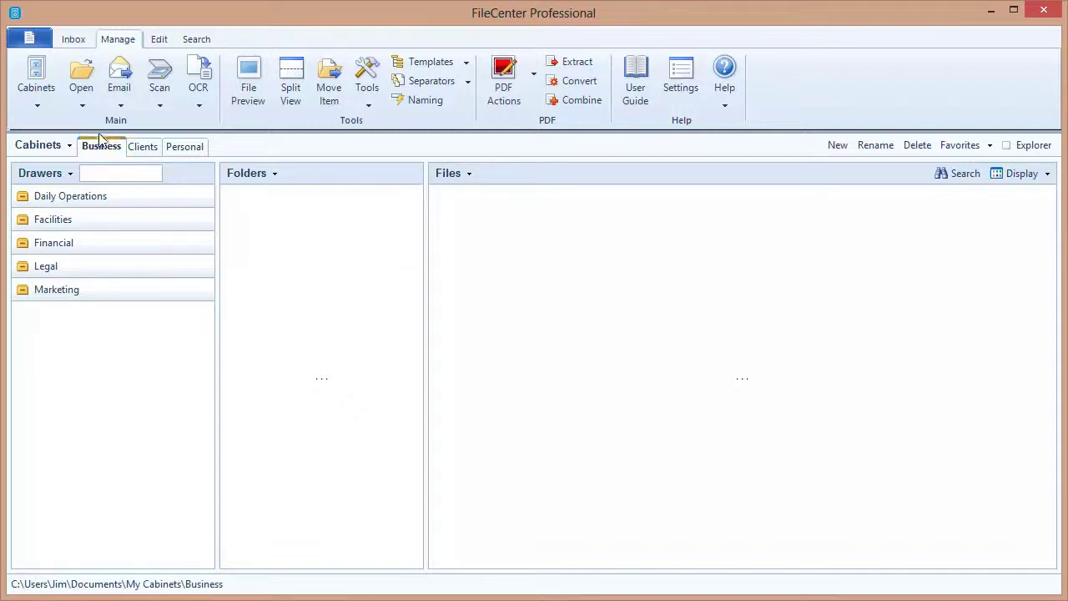
# Step: Open the cabinet management list and review the storage locations of the Business, Clients and Personal cabinets
pyautogui.click(37, 75)
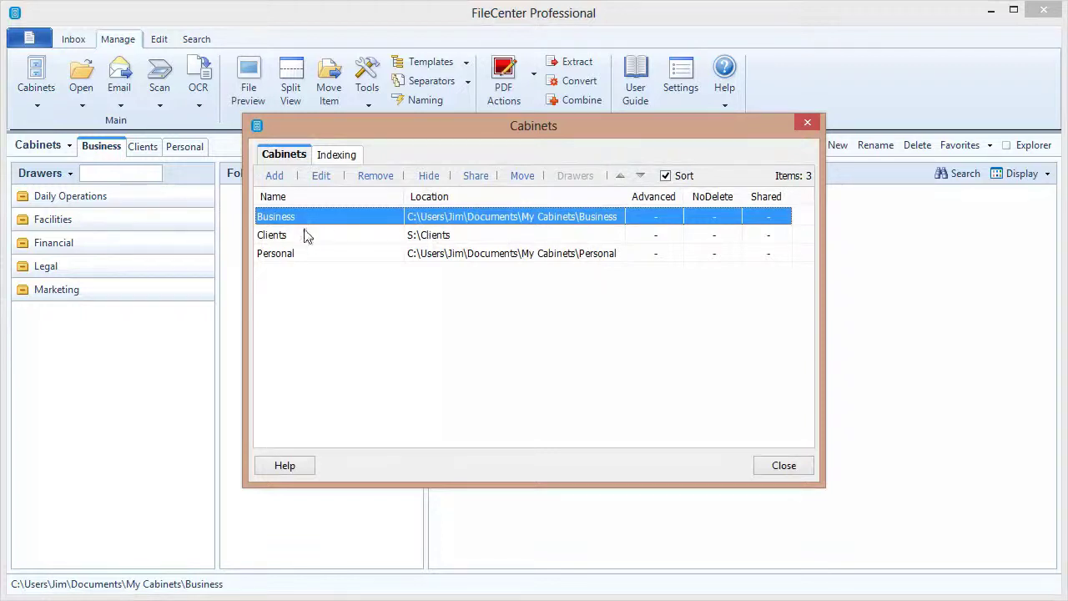
pyautogui.click(422, 257)
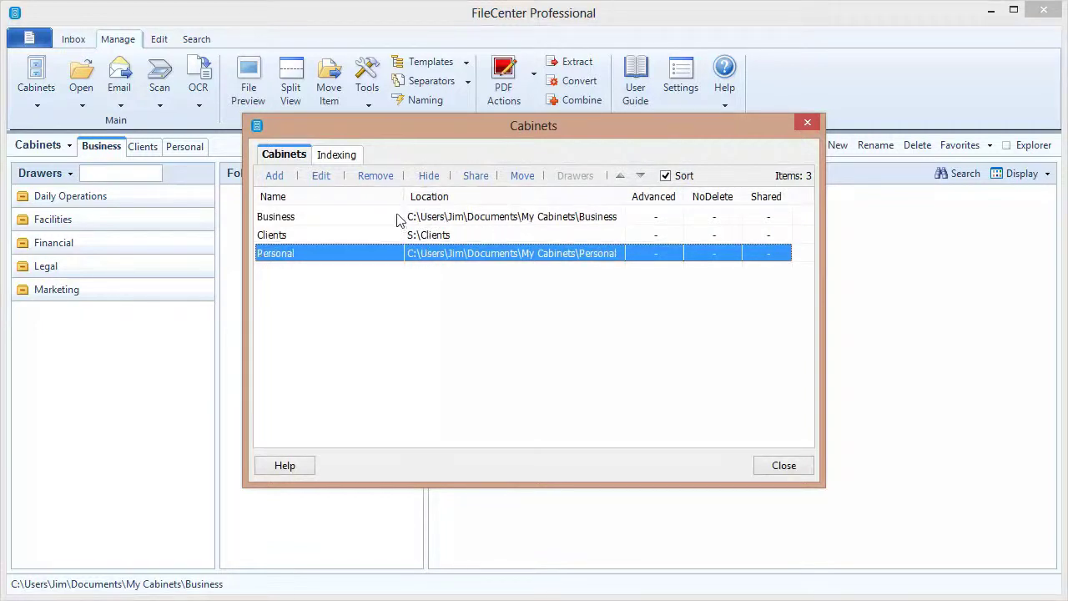
pyautogui.click(488, 219)
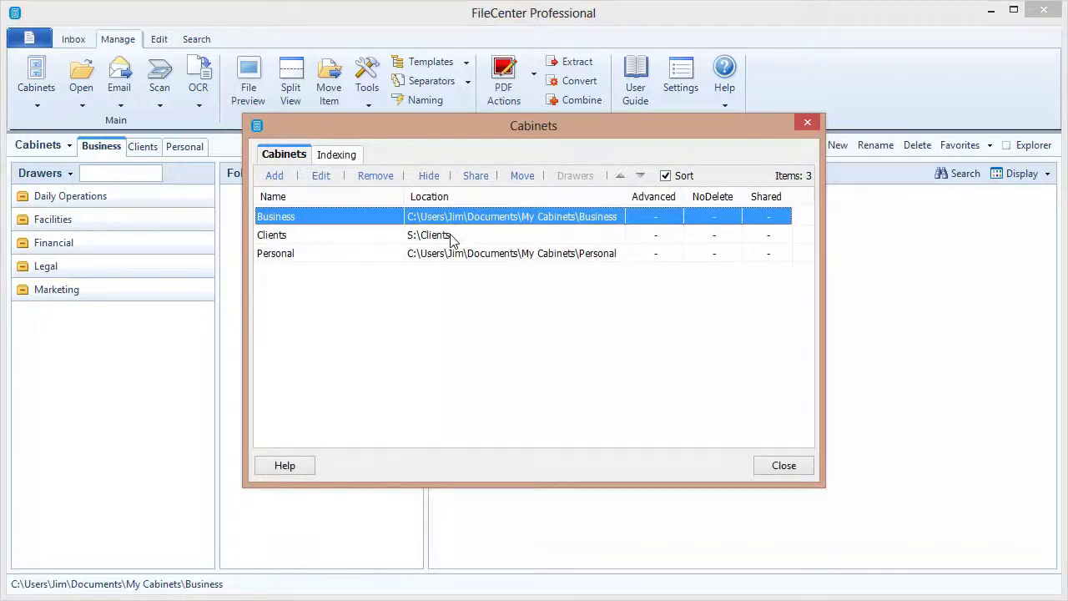
pyautogui.click(453, 237)
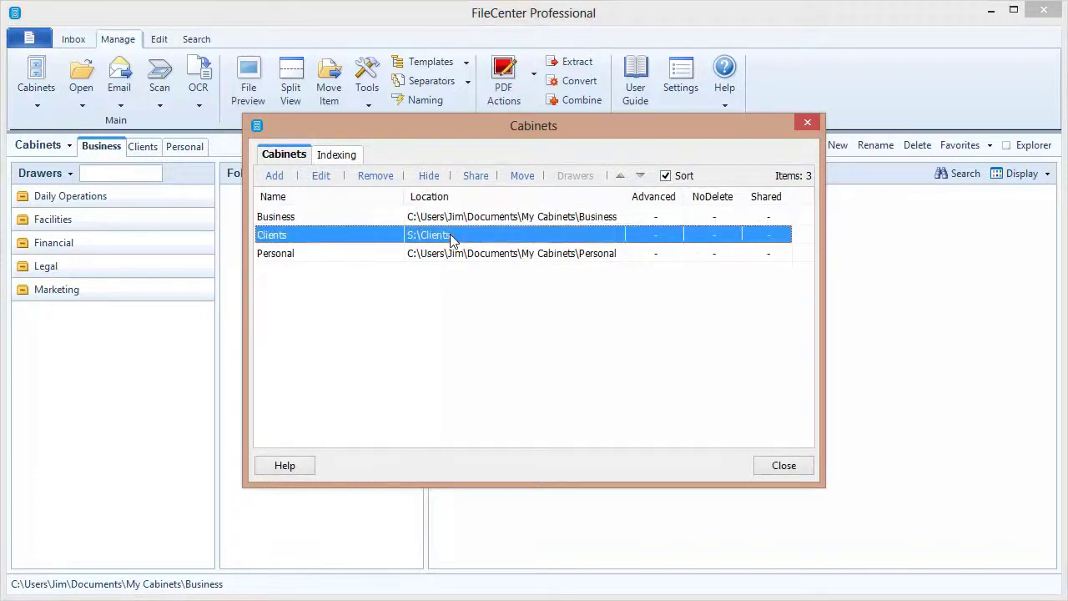
pyautogui.click(499, 218)
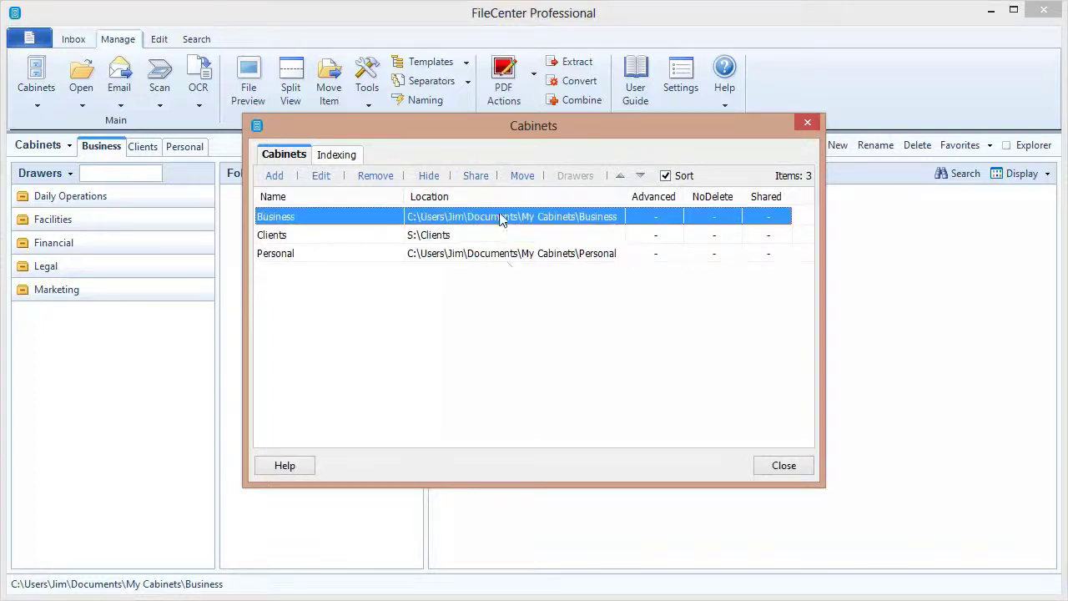
pyautogui.click(506, 256)
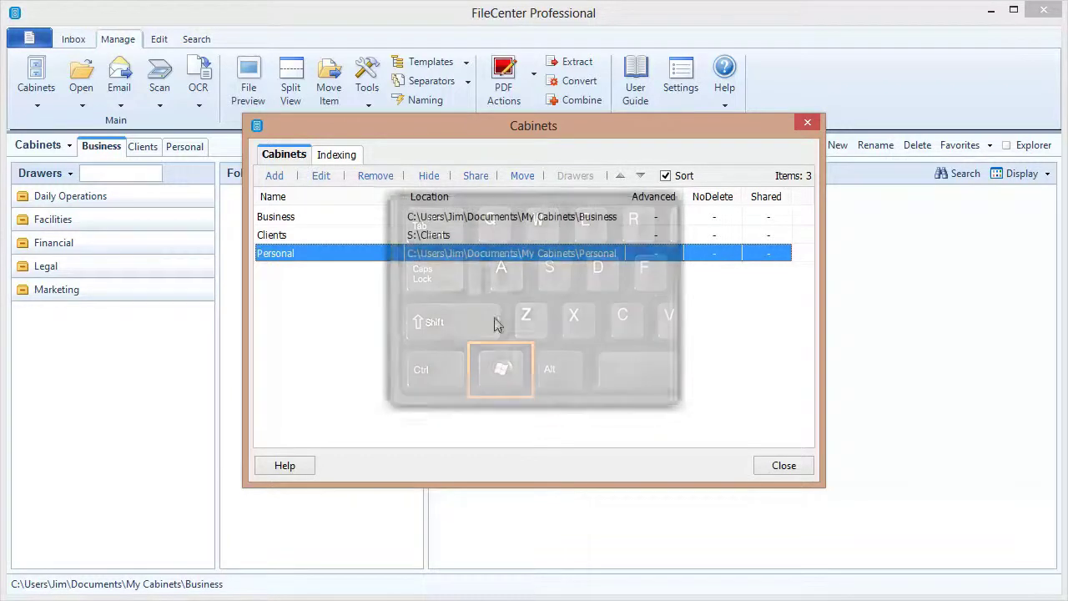
# Step: Switch to File Explorer and examine the Business and Personal cabinet folders inside the My Cabinets folder
pyautogui.press('super+e')
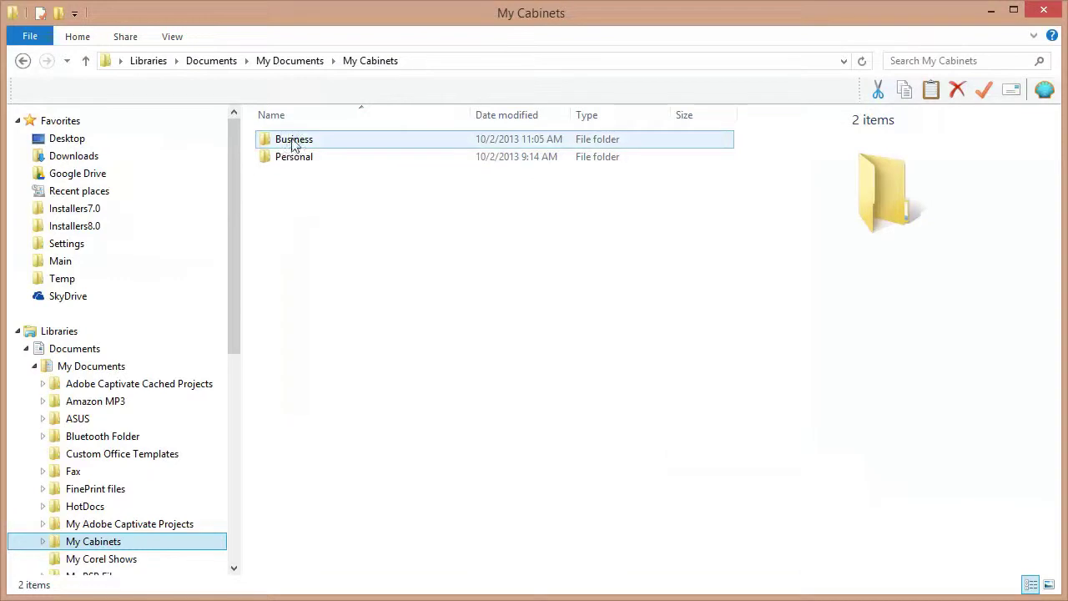
pyautogui.click(286, 197)
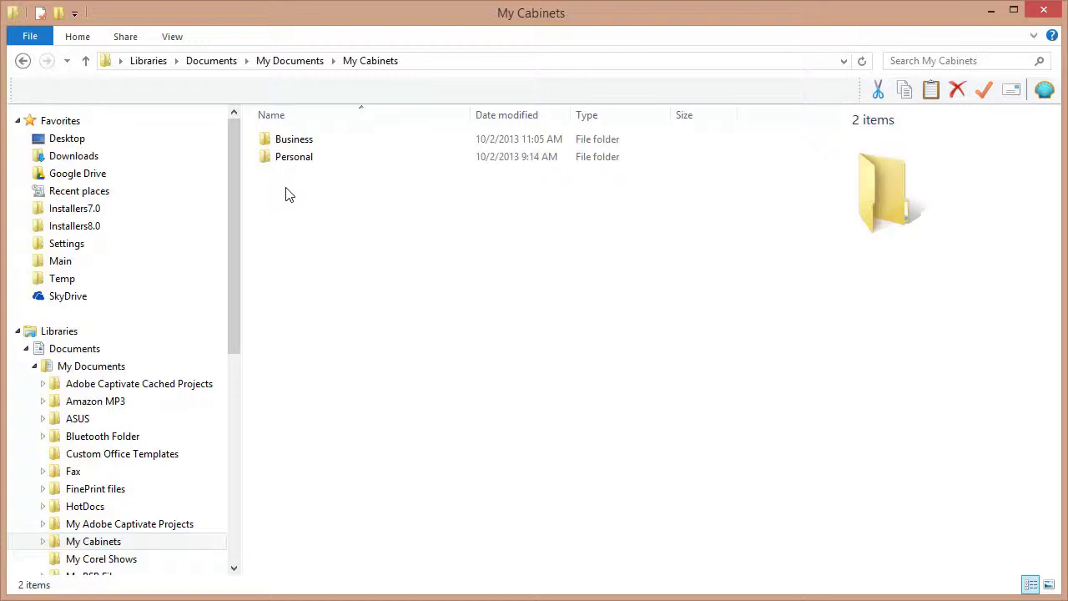
pyautogui.moveTo(283, 190); pyautogui.dragTo(283, 150)
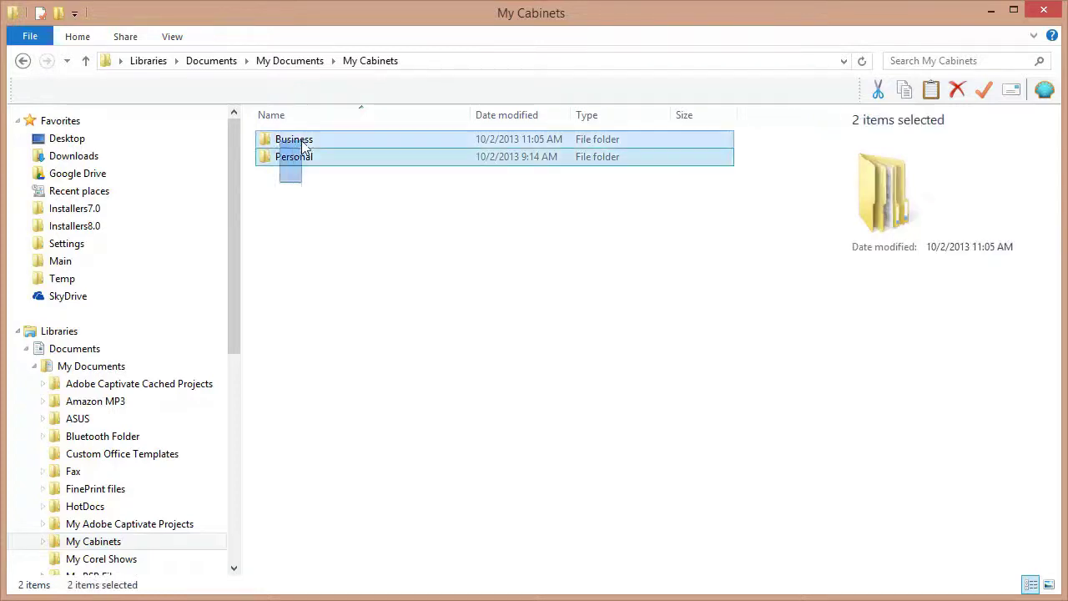
pyautogui.click(341, 254)
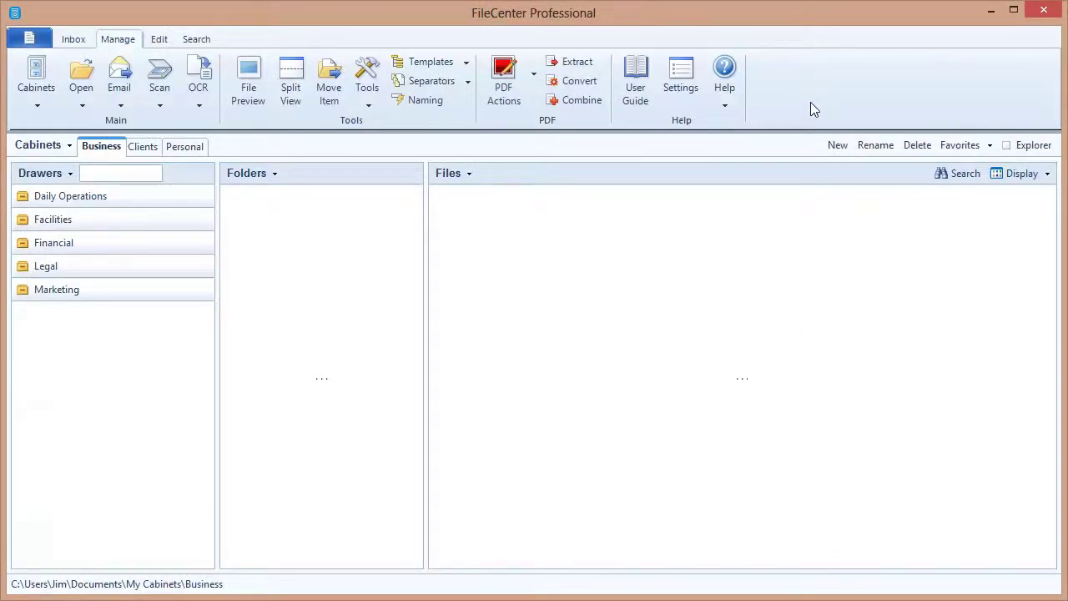
# Step: Open FileCenter's About information
pyautogui.click(730, 105)
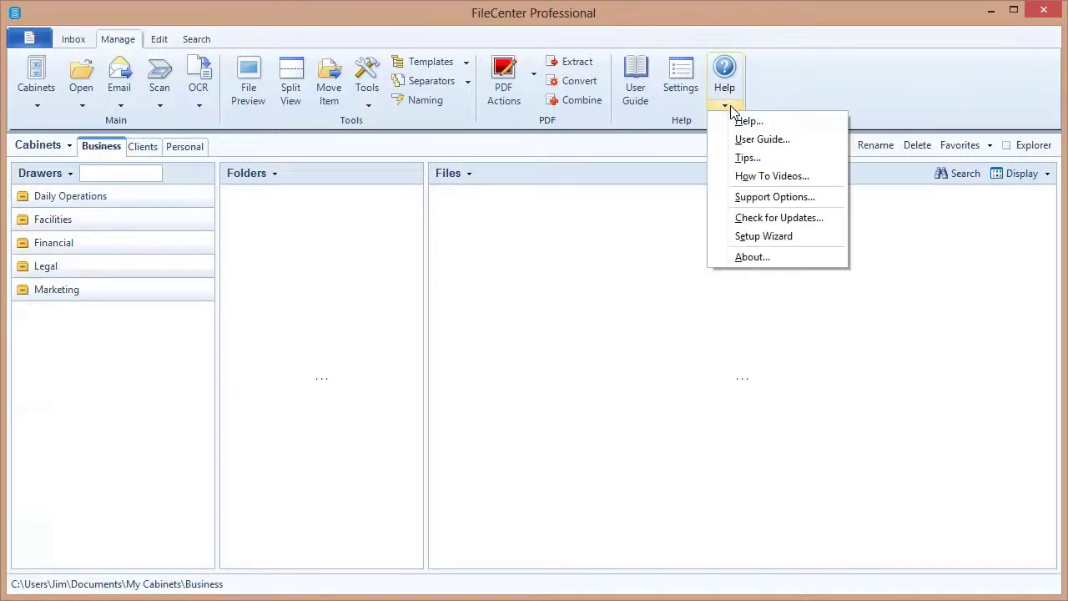
pyautogui.click(752, 259)
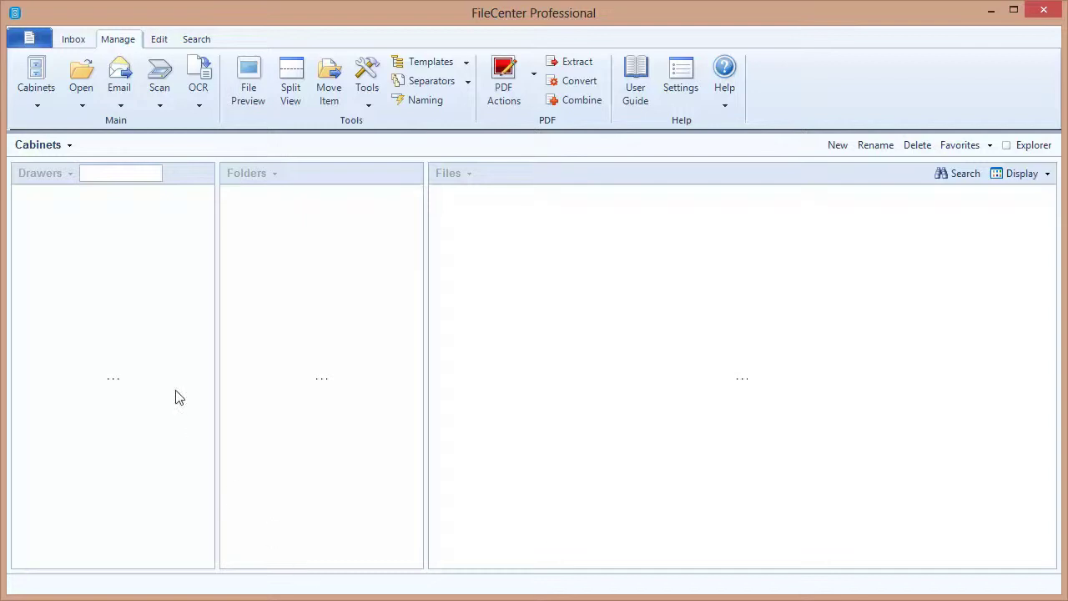
# Step: Add a standard cabinet named Clients that uses the existing S:\Clients folder as its location
pyautogui.click(36, 79)
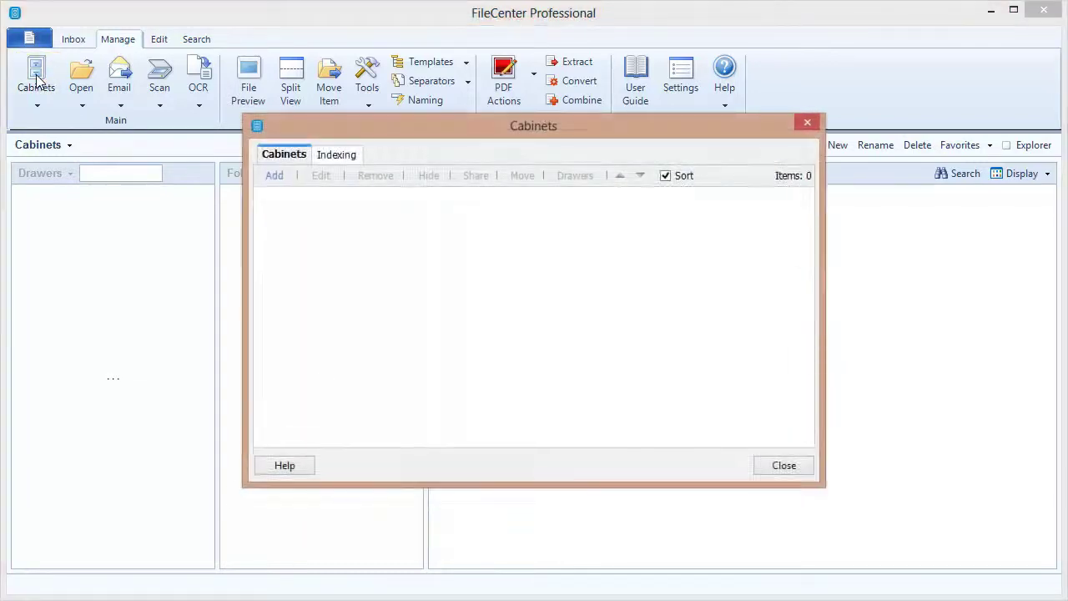
pyautogui.click(274, 176)
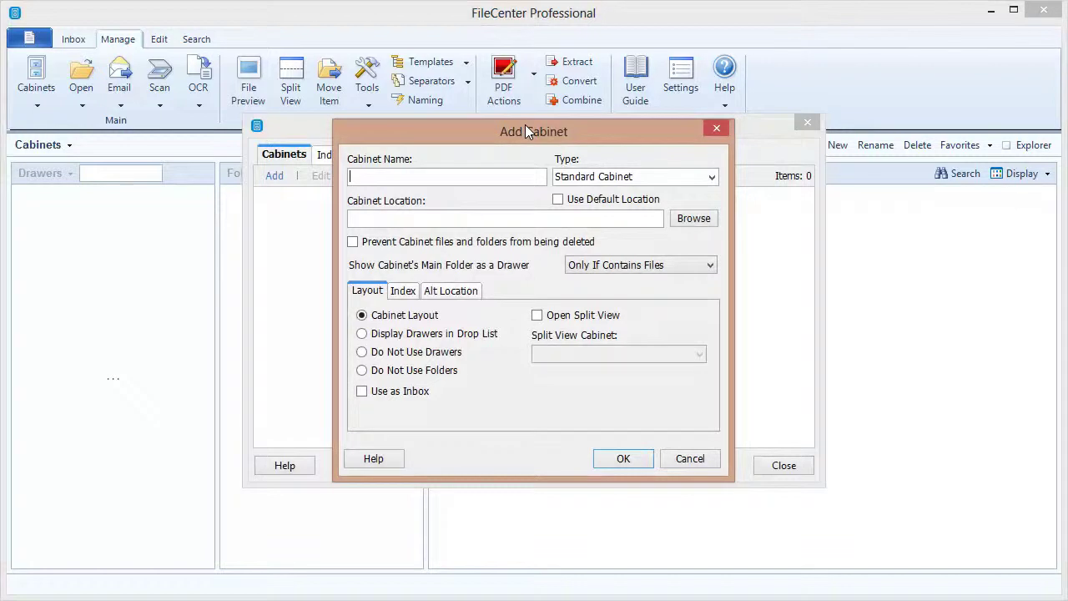
pyautogui.write('Clients')
pyautogui.click(680, 218)
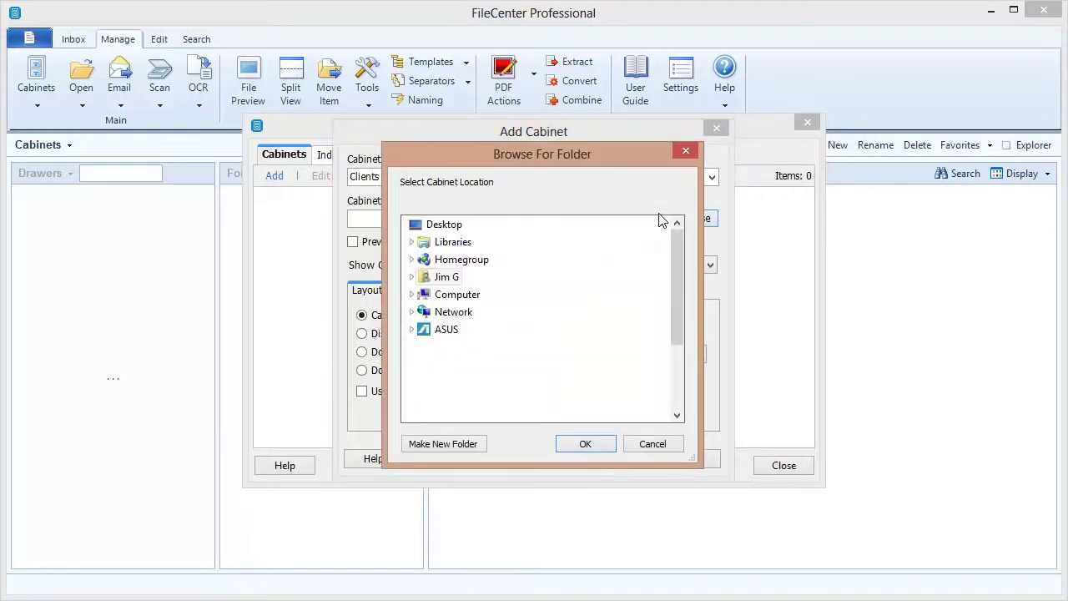
pyautogui.click(411, 294)
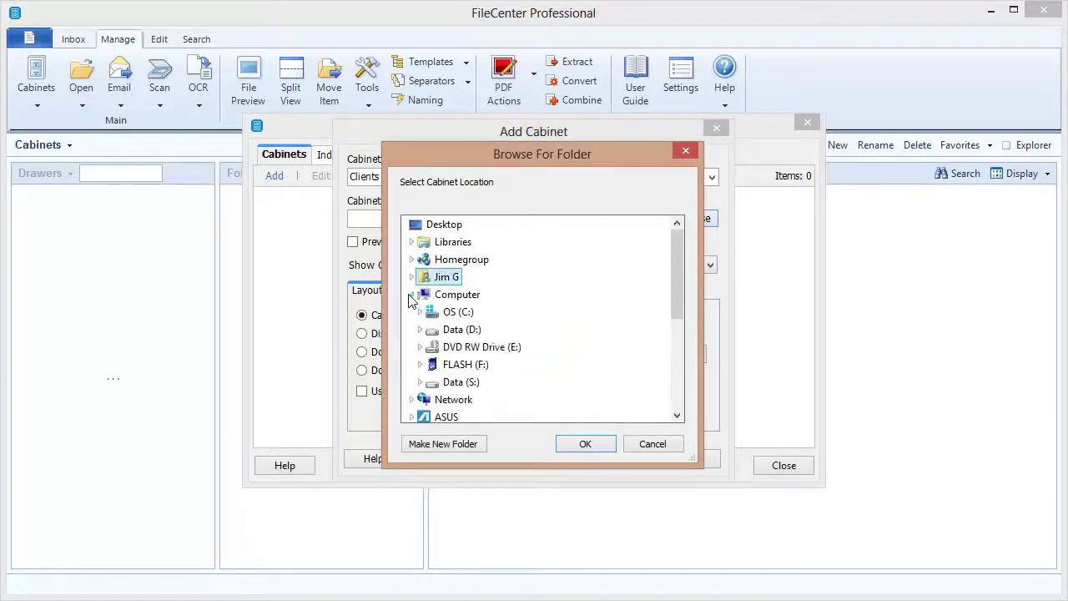
pyautogui.click(421, 382)
pyautogui.click(441, 223)
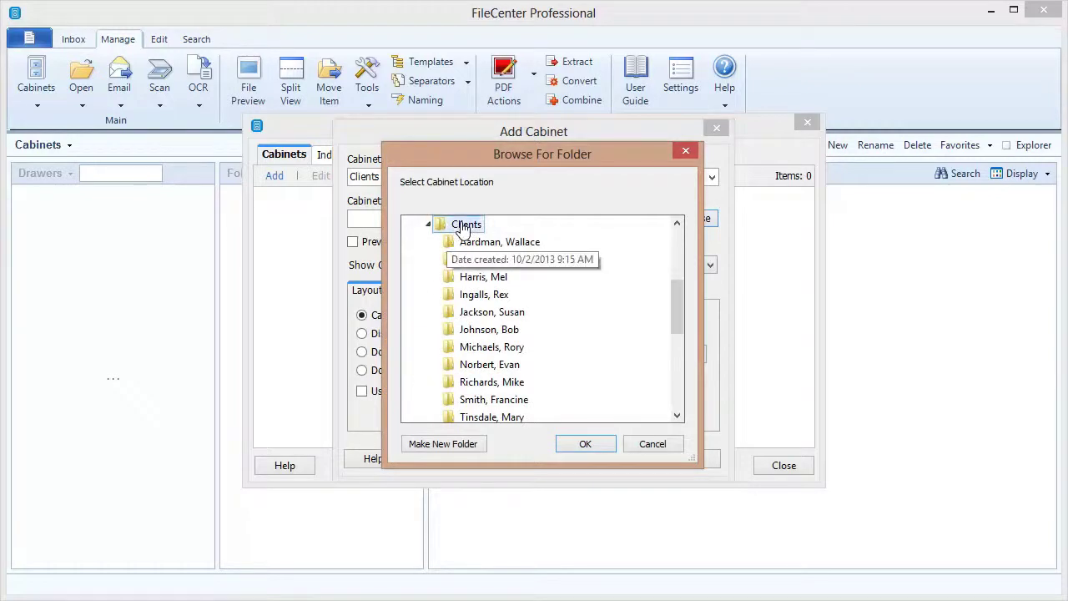
pyautogui.click(582, 443)
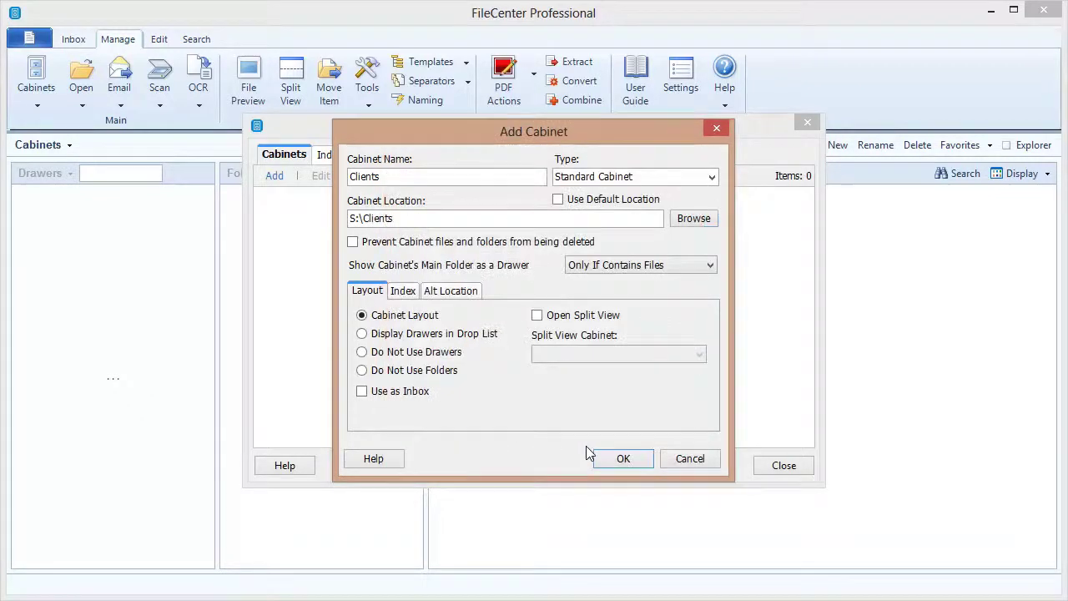
pyautogui.click(622, 458)
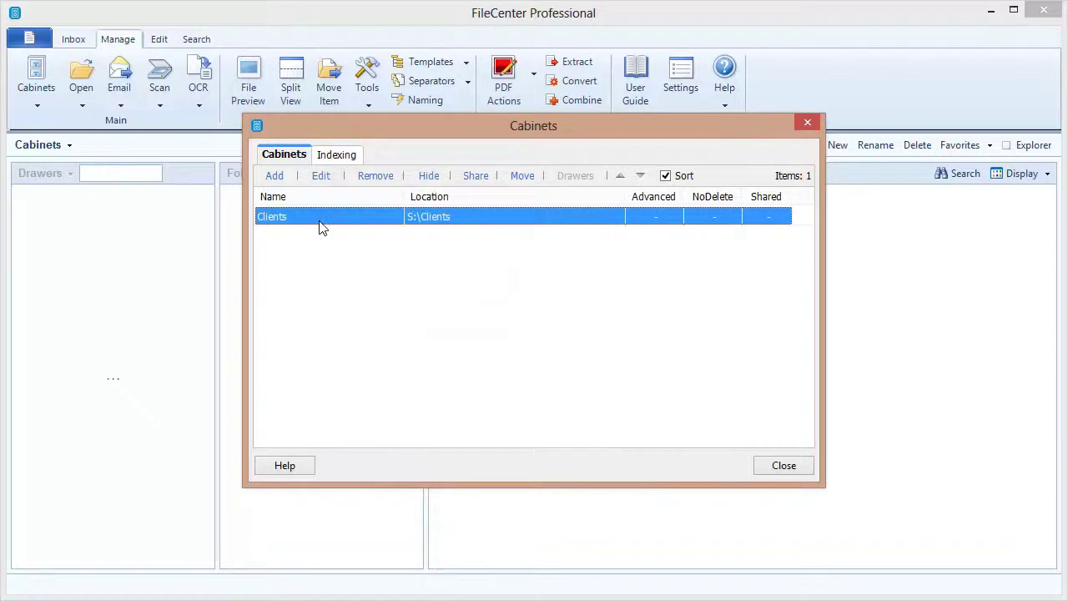
# Step: Add a standard cabinet named Personal that points to the existing Documents\My Cabinets\Personal folder, and close the cabinet management list
pyautogui.click(275, 174)
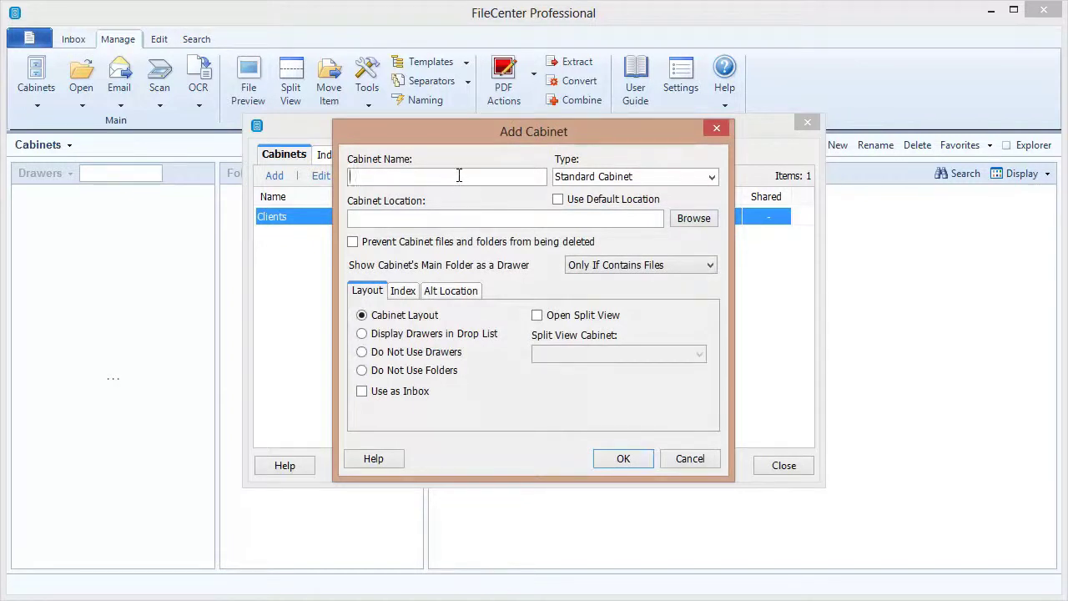
pyautogui.write('Personal')
pyautogui.click(699, 220)
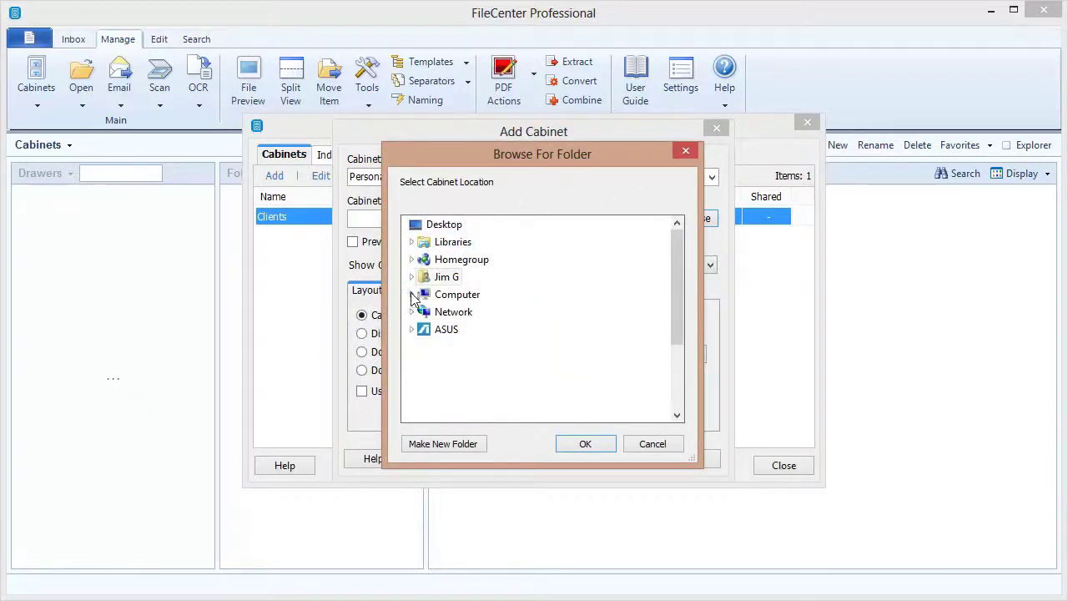
pyautogui.click(412, 242)
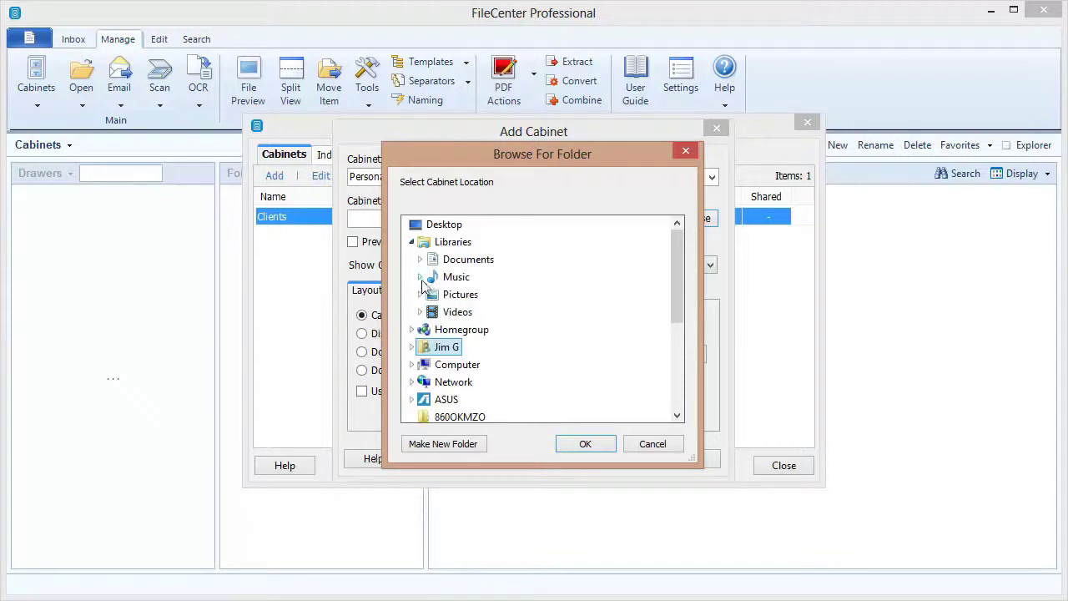
pyautogui.click(419, 260)
pyautogui.click(429, 277)
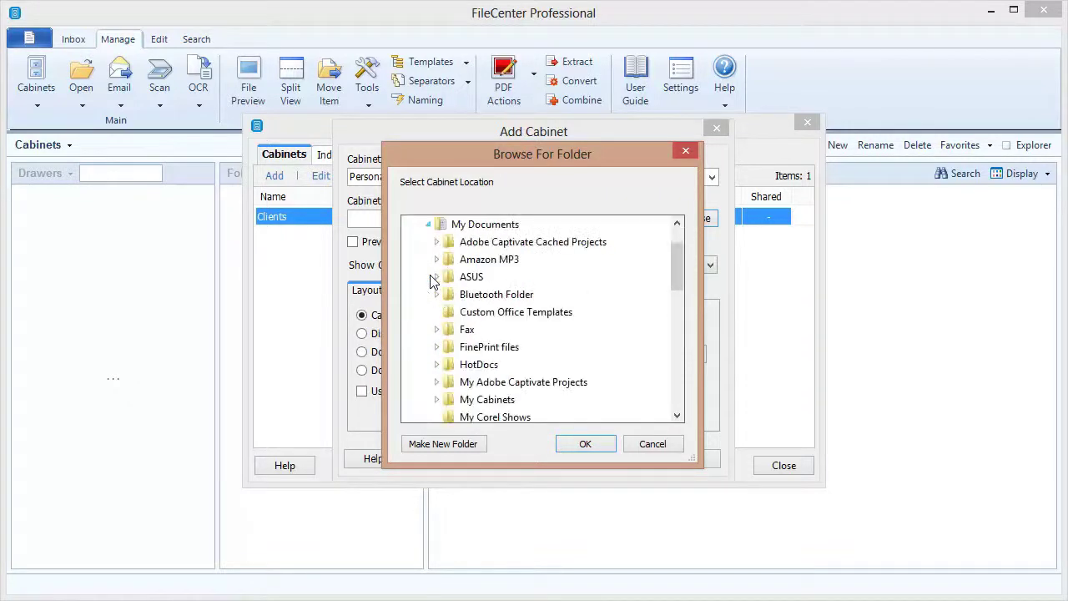
pyautogui.click(436, 400)
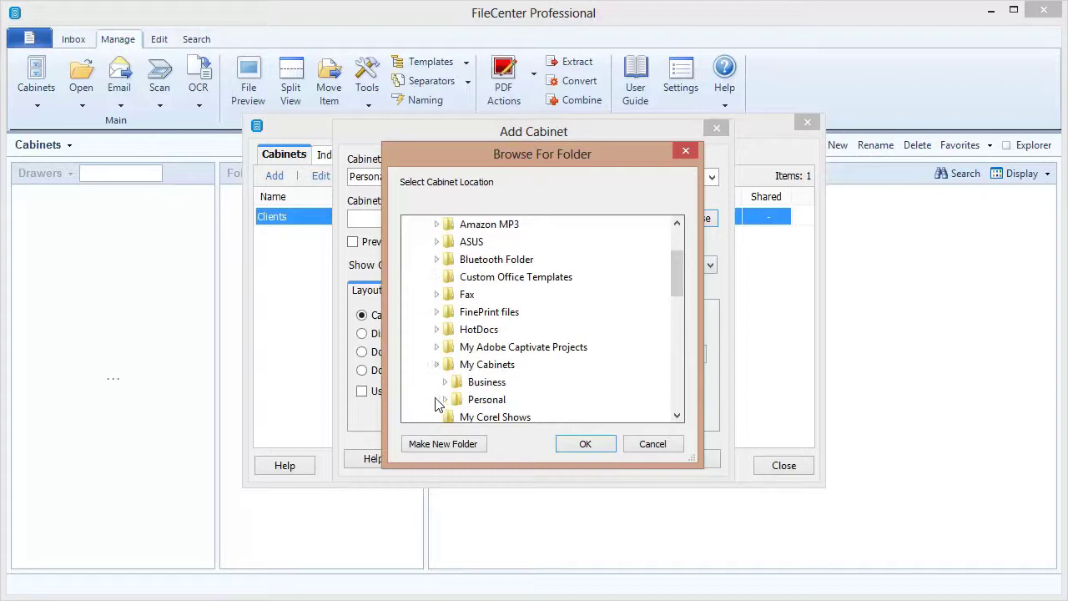
pyautogui.doubleClick(481, 402)
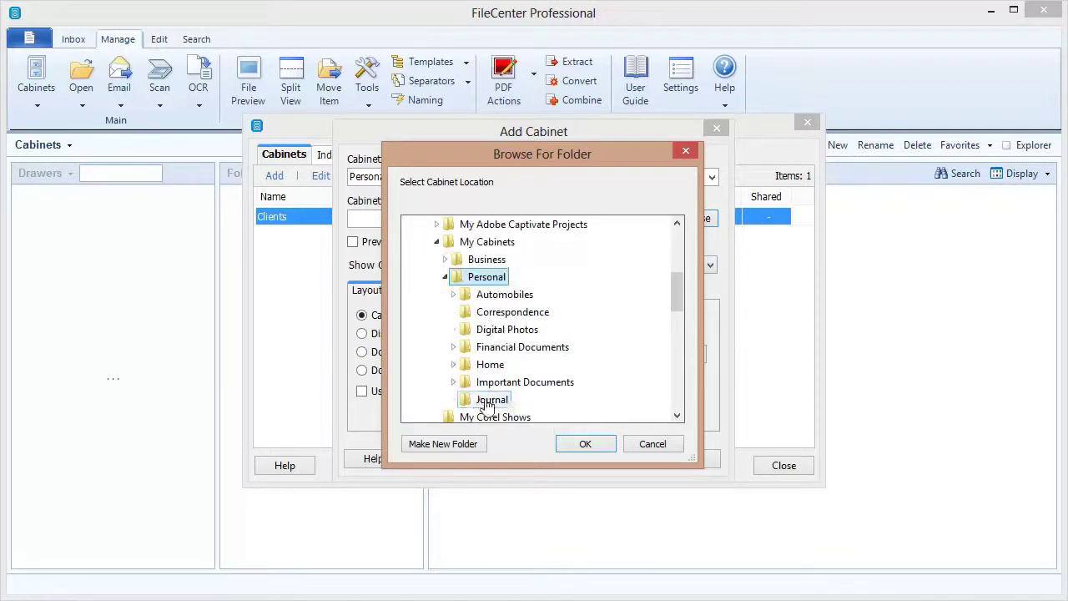
pyautogui.click(574, 442)
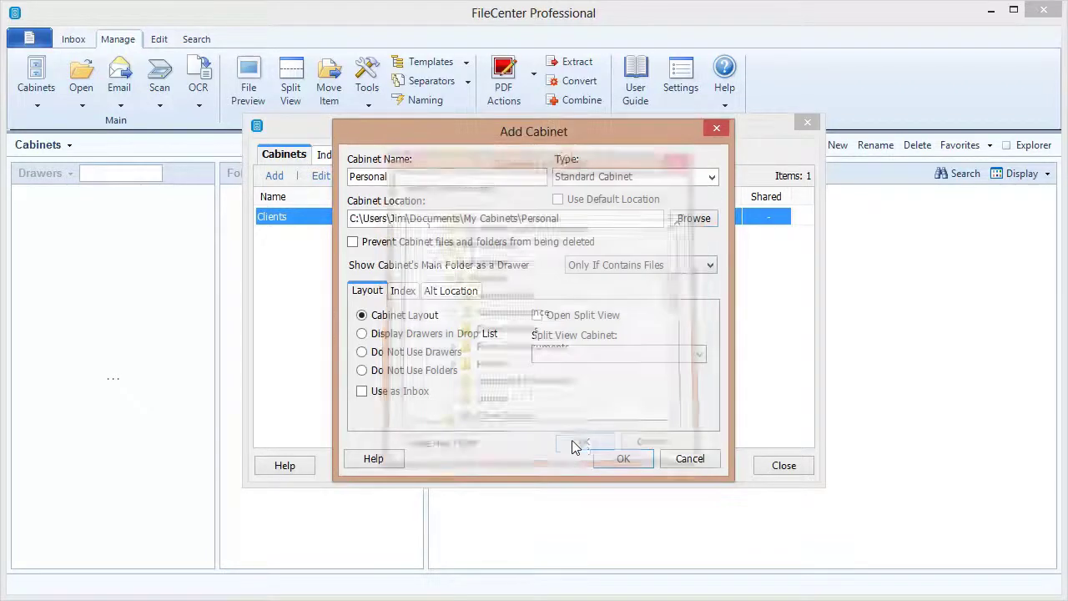
pyautogui.click(625, 458)
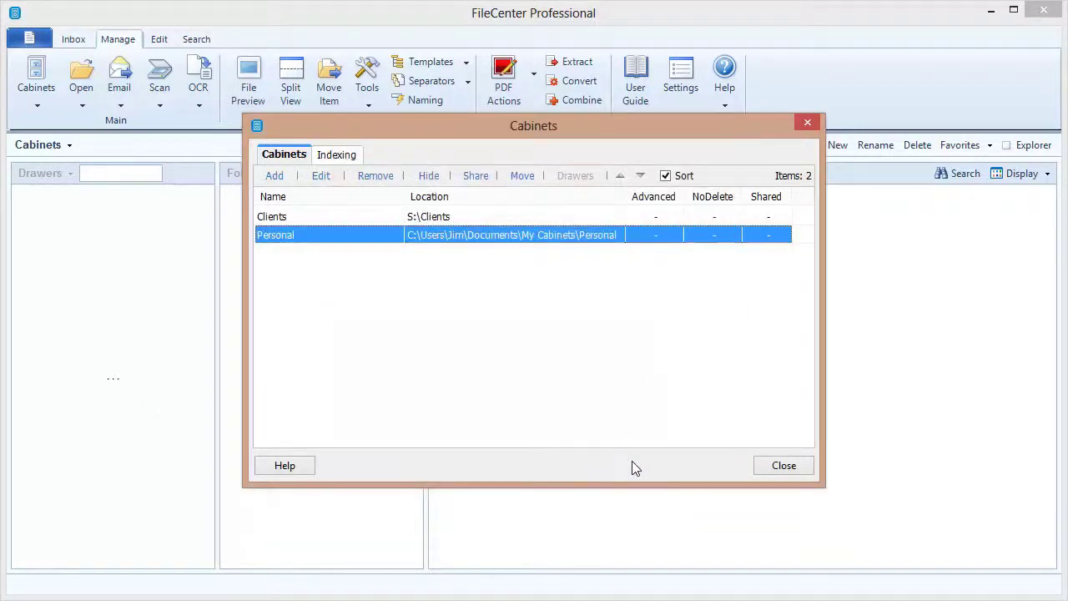
pyautogui.click(776, 466)
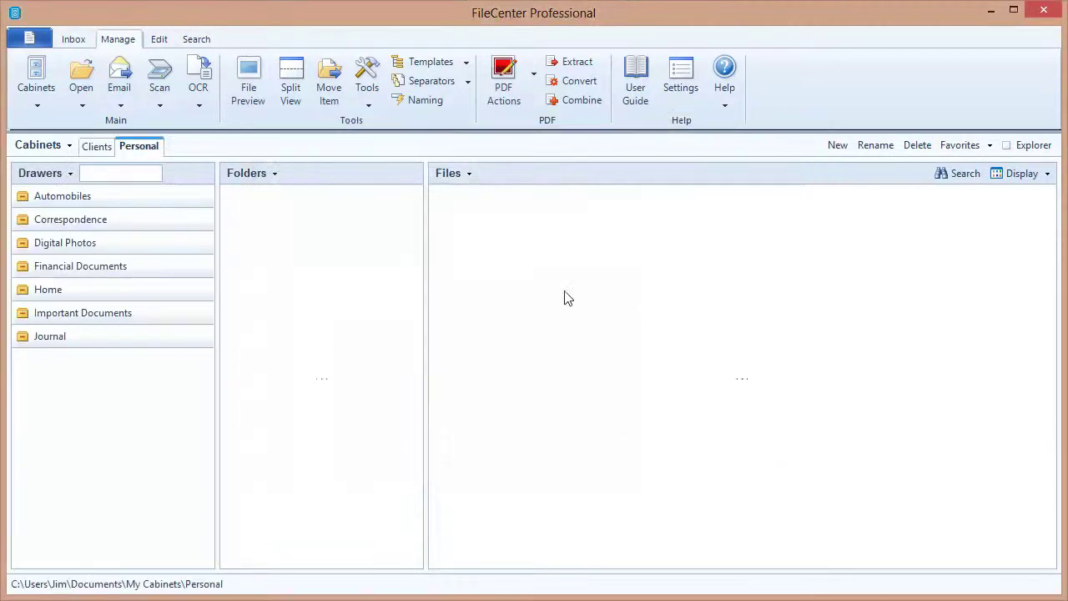
# Step: Switch between the Clients and Personal cabinets to check their drawers, ending on the Clients cabinet
pyautogui.click(97, 147)
pyautogui.click(136, 150)
pyautogui.click(96, 148)
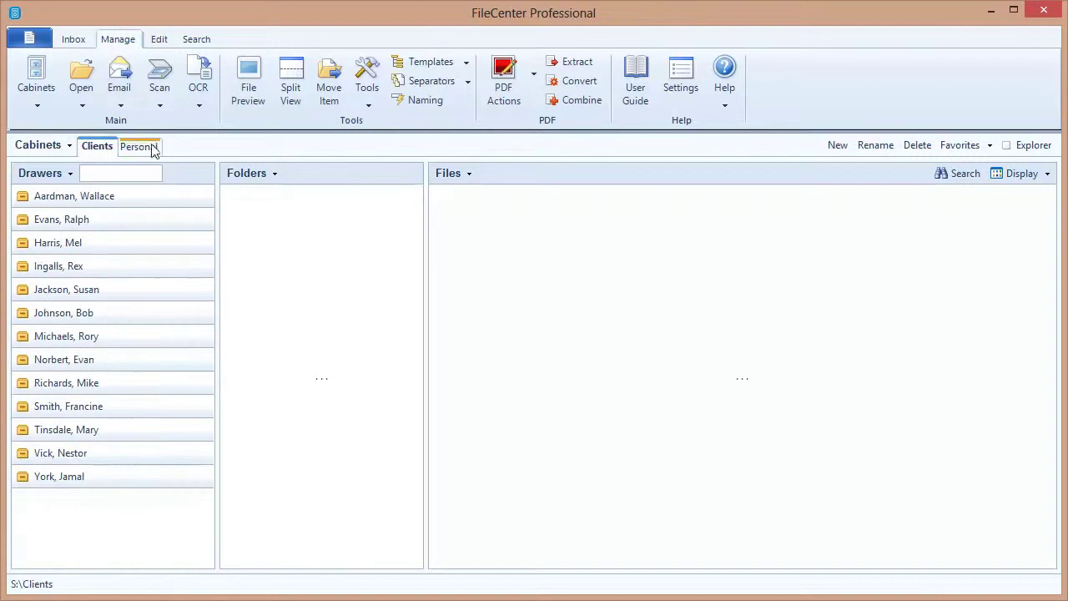